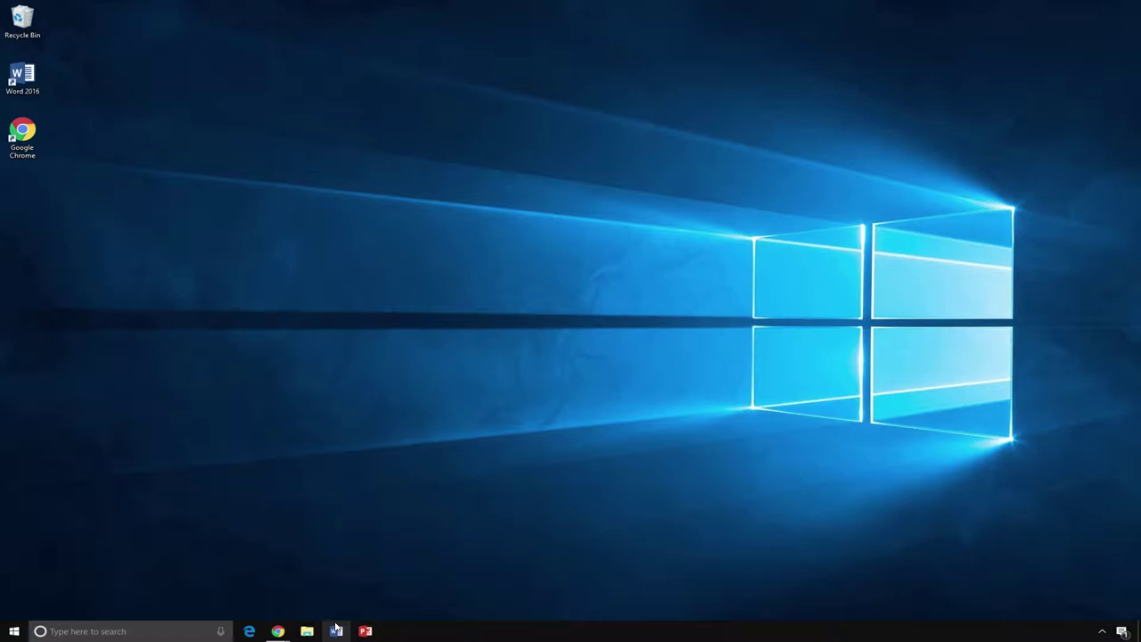
Step: Launch Word 2016 from the Start menu's Most used list
left_click(13, 632)
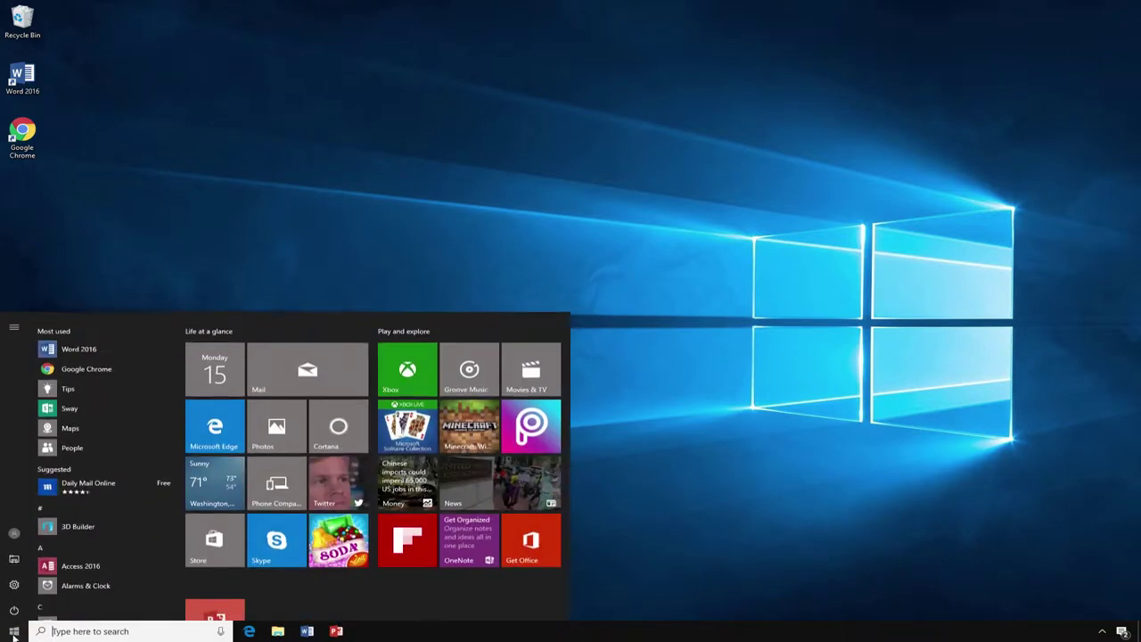
left_click(128, 348)
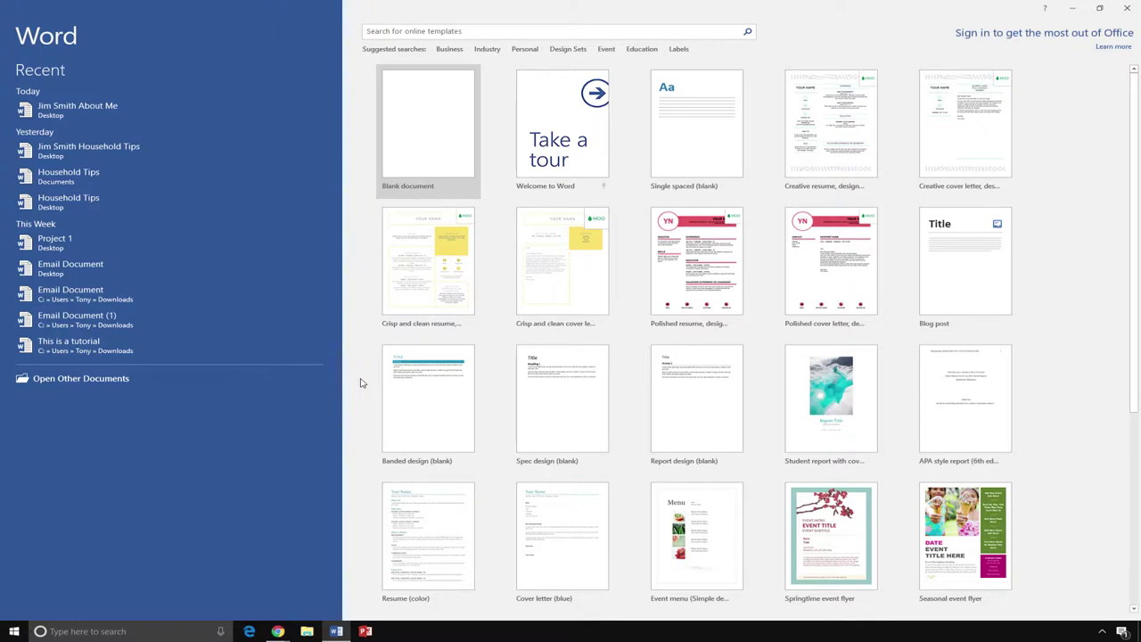
Step: Create a blank document with the author's name on line one and 'Stress' beneath it
left_click(420, 161)
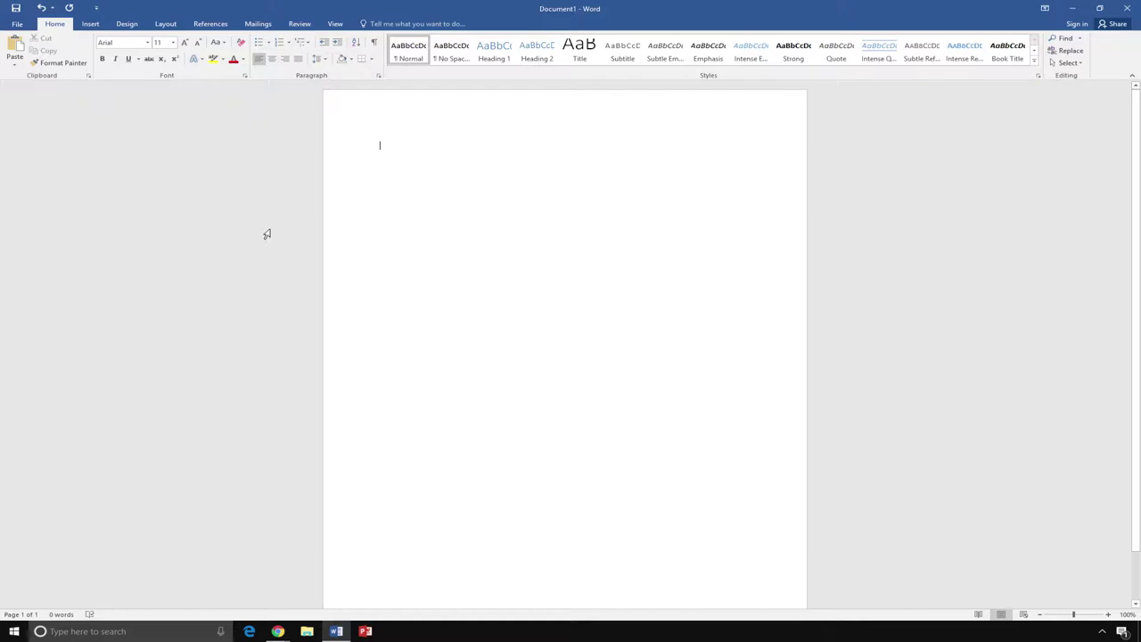
type("Keri")
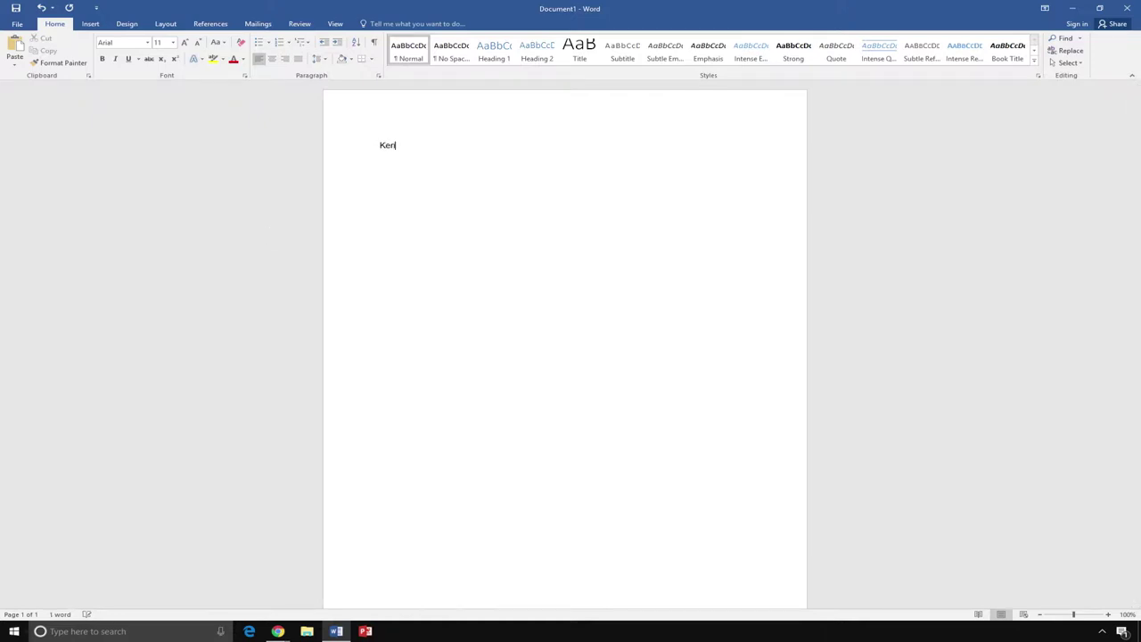
type(" Karl")
type("Stress")
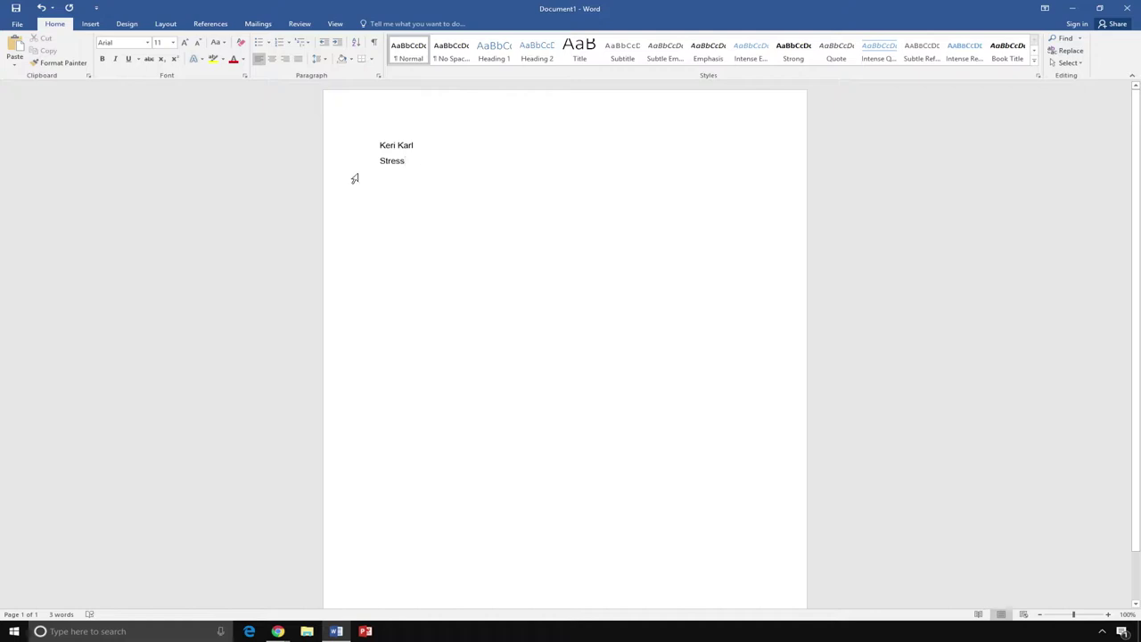
Step: Center the 'Stress' title line and add a new line below it
left_click_drag(379, 162, 411, 167)
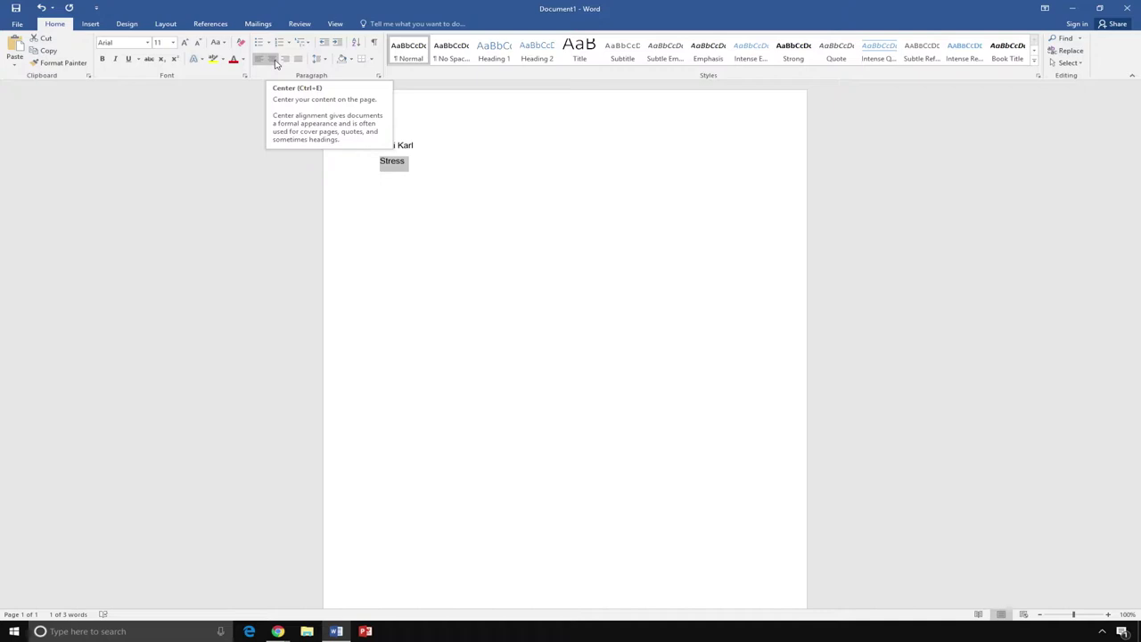
left_click(276, 62)
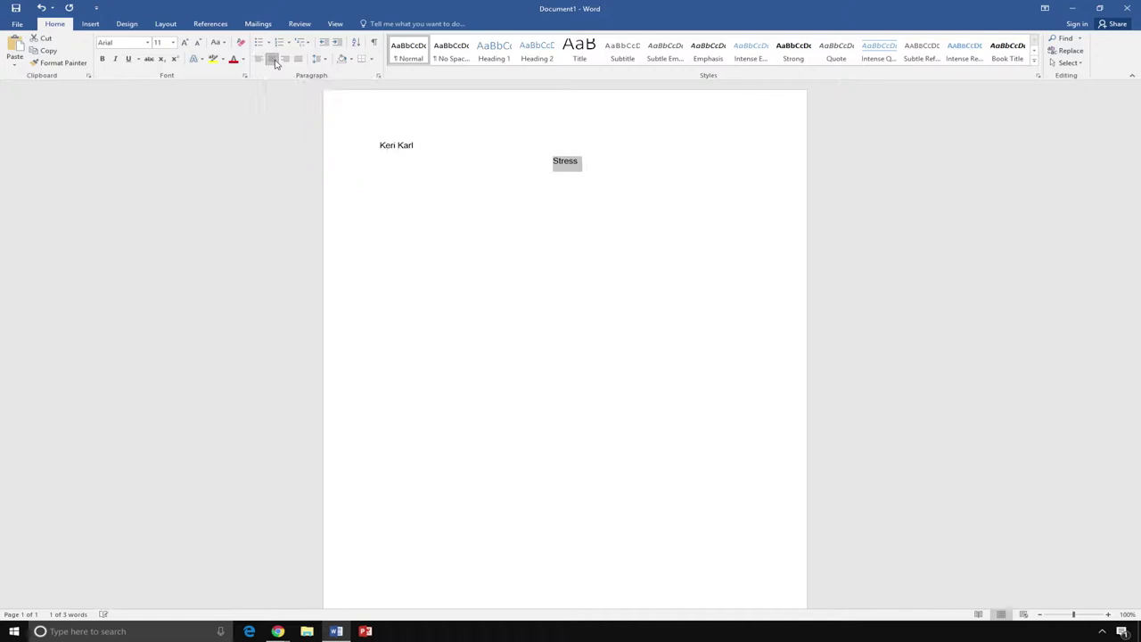
left_click(596, 171)
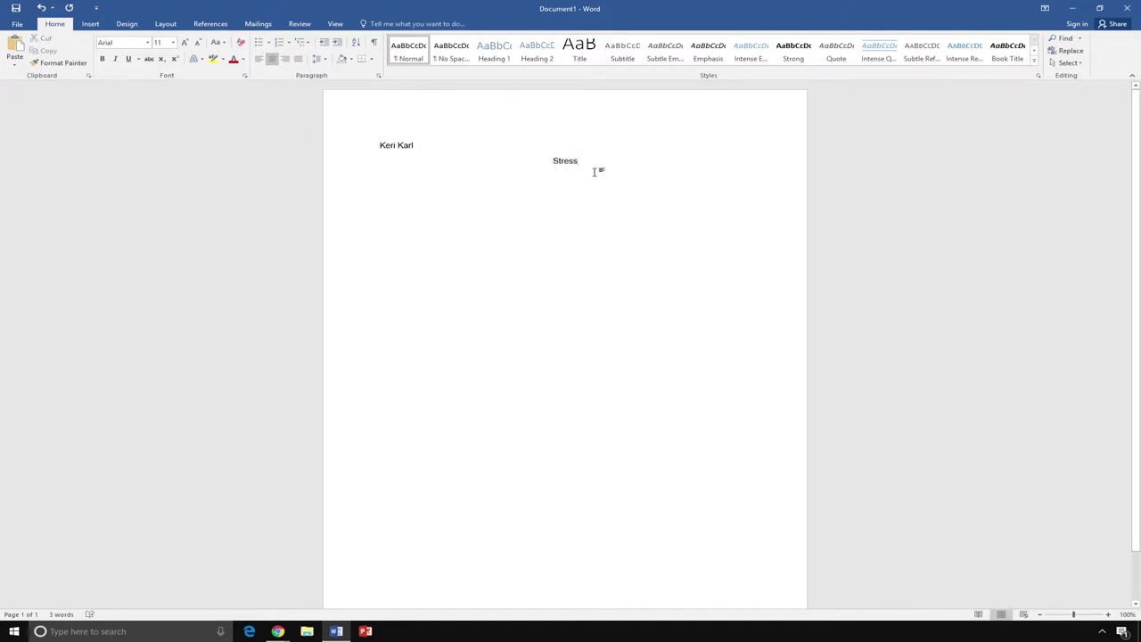
key("Return")
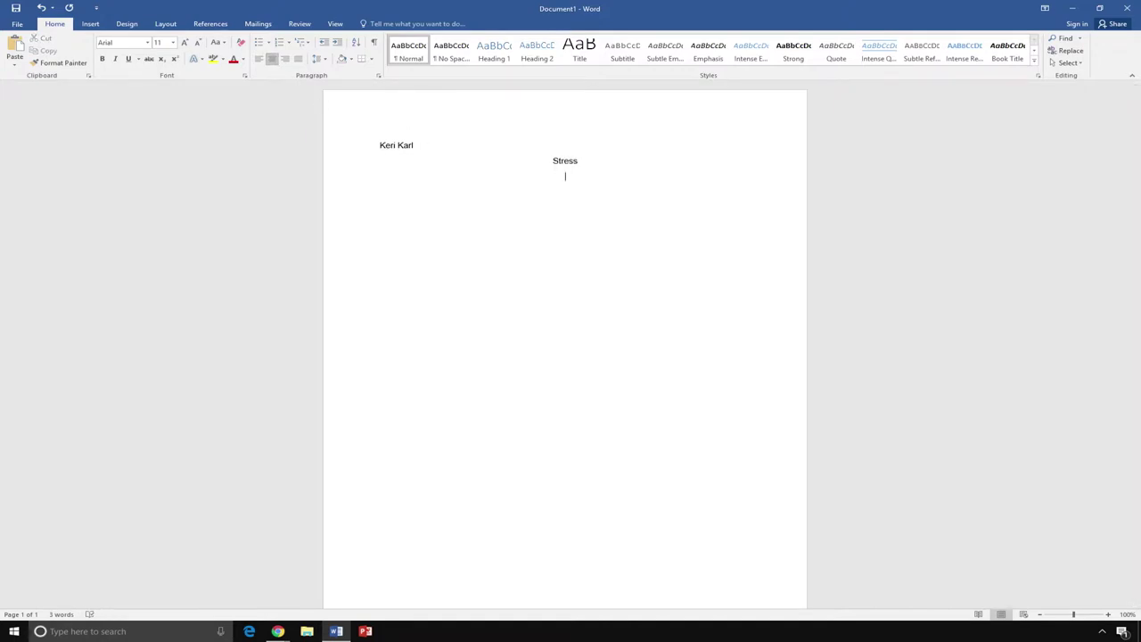
Step: Start a left-aligned, indented paragraph beginning 'There are many causes of stress. Family, work, and school…'
key("ctrl+l")
type("There are manyyf")
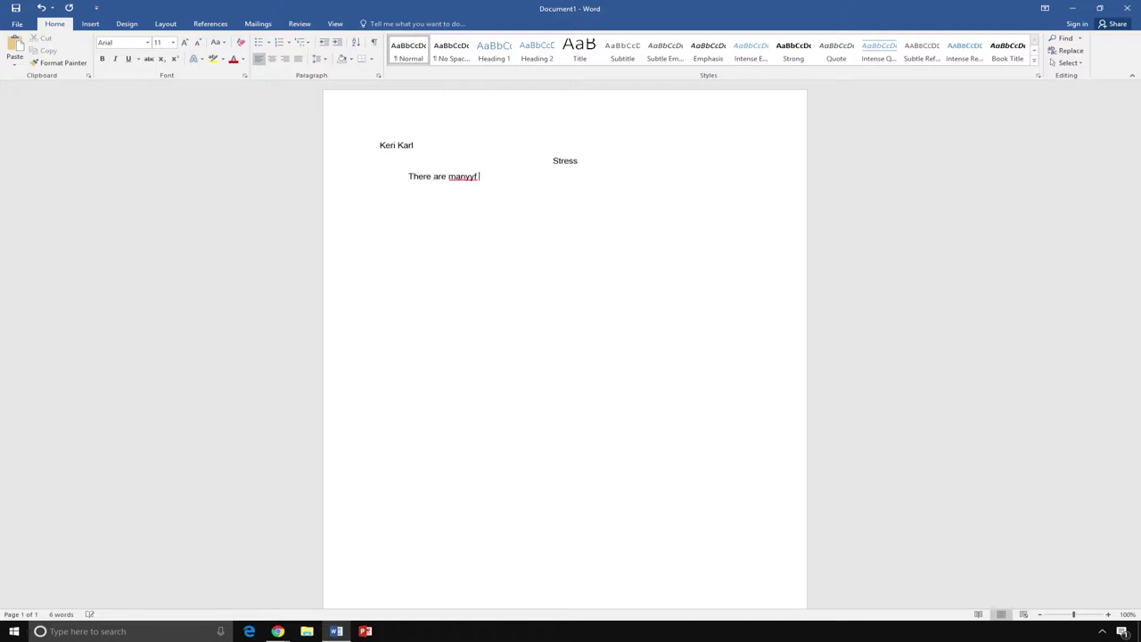
key("BackSpace")
key("BackSpace")
type("causes of stress. Family.")
type(" work, and school can all cause stres")
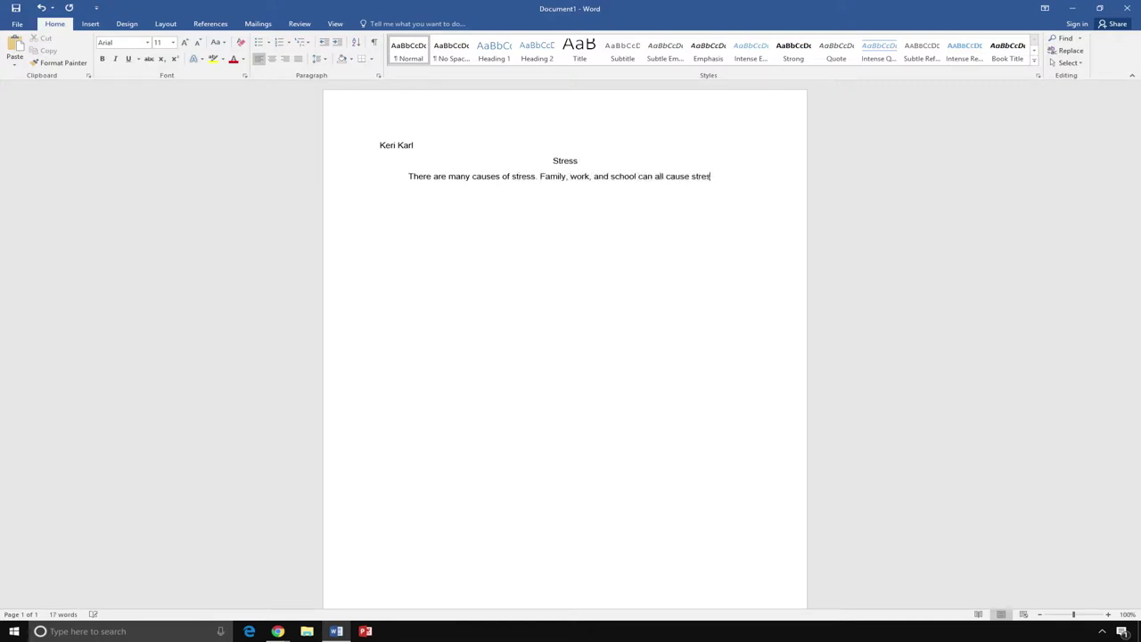
type("s. It is importannt")
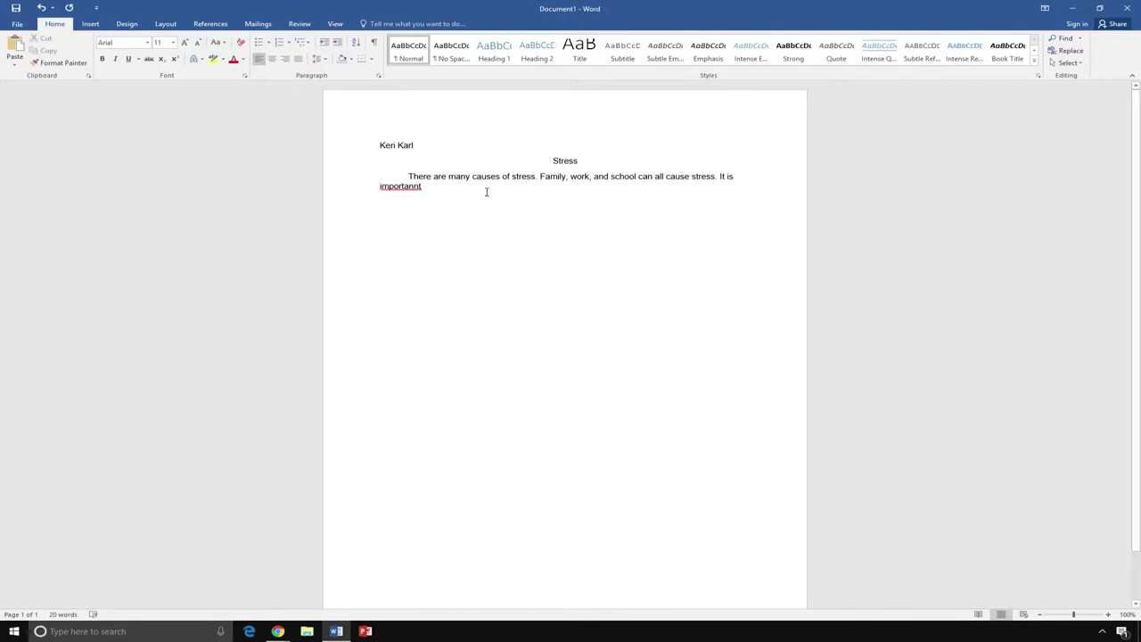
Step: Fix 'importannt' to 'important' and finish the paragraph with '…you can cope with and prevent stress.'
right_click(419, 189)
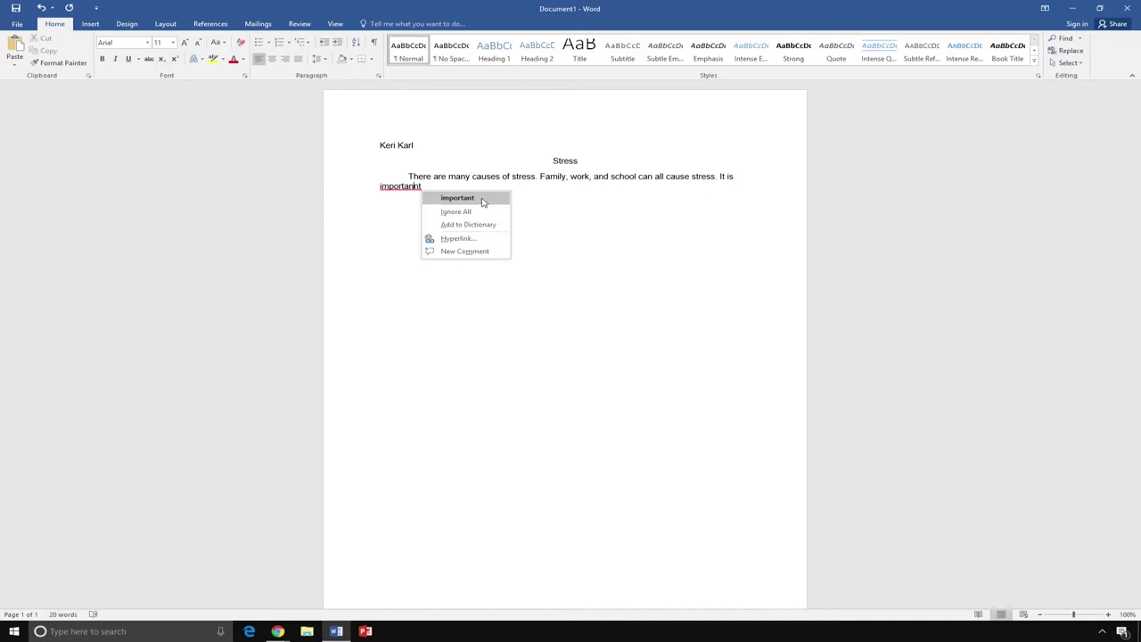
left_click(458, 198)
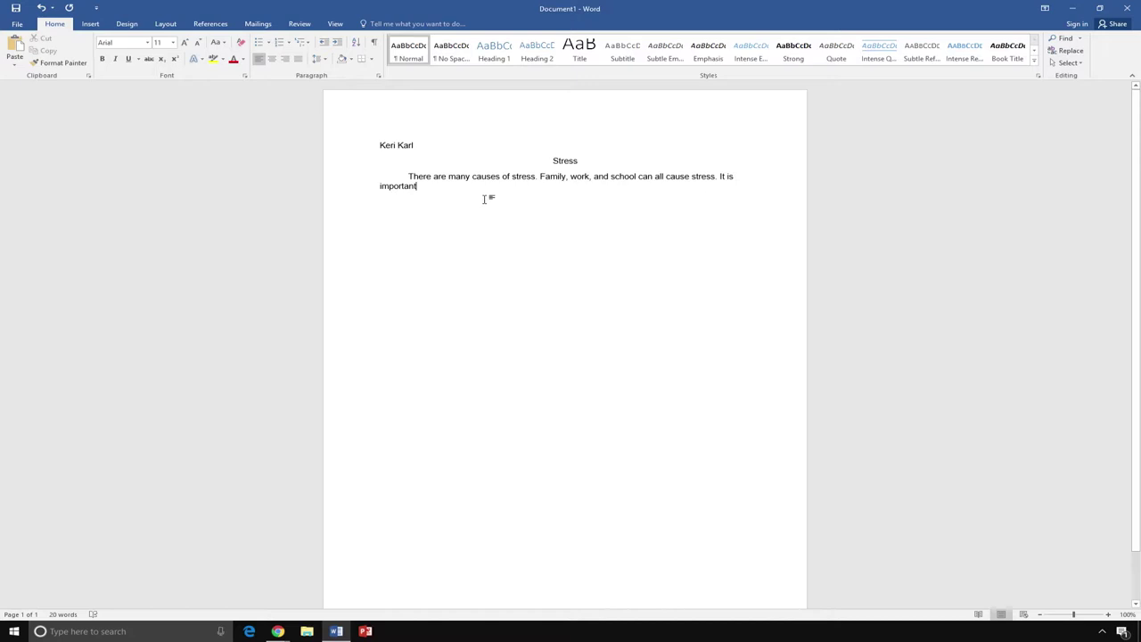
type("to understand what causes stress. If you understand what causes stress, you can cope with and prevent stress.")
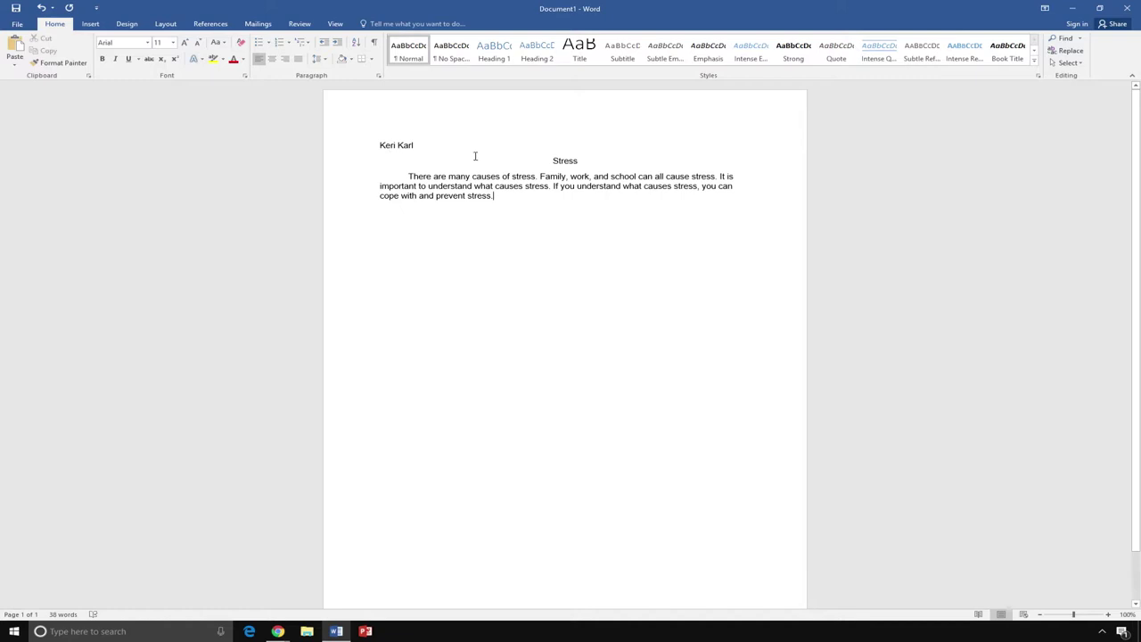
Step: Make the title and paragraph bold, undoing the italic and underline applied along the way
left_click_drag(536, 159, 609, 217)
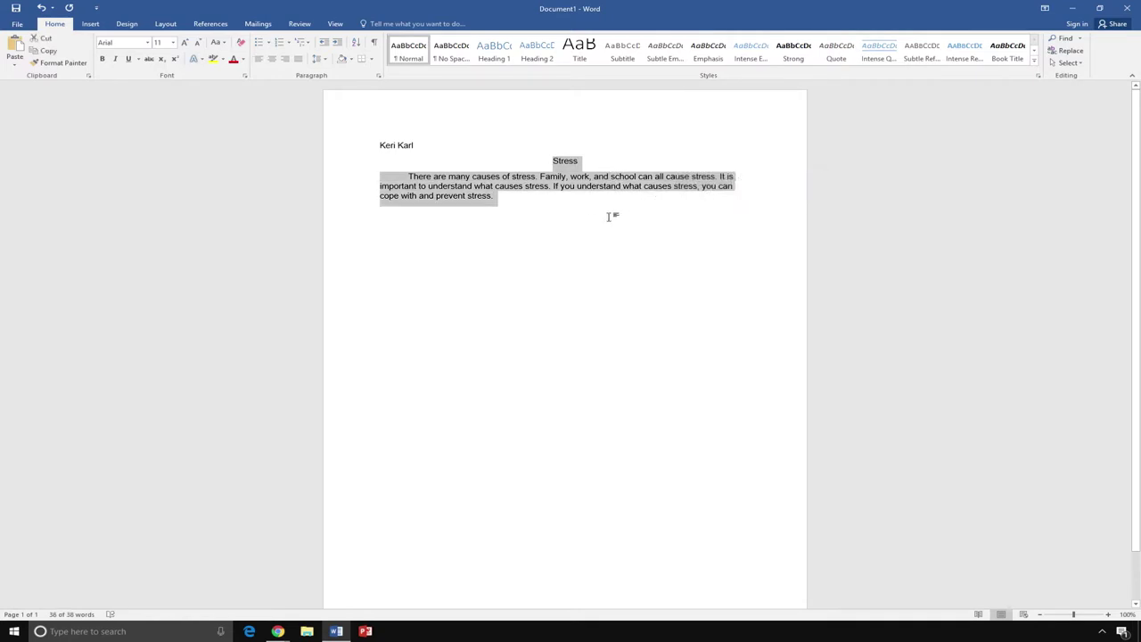
left_click(103, 60)
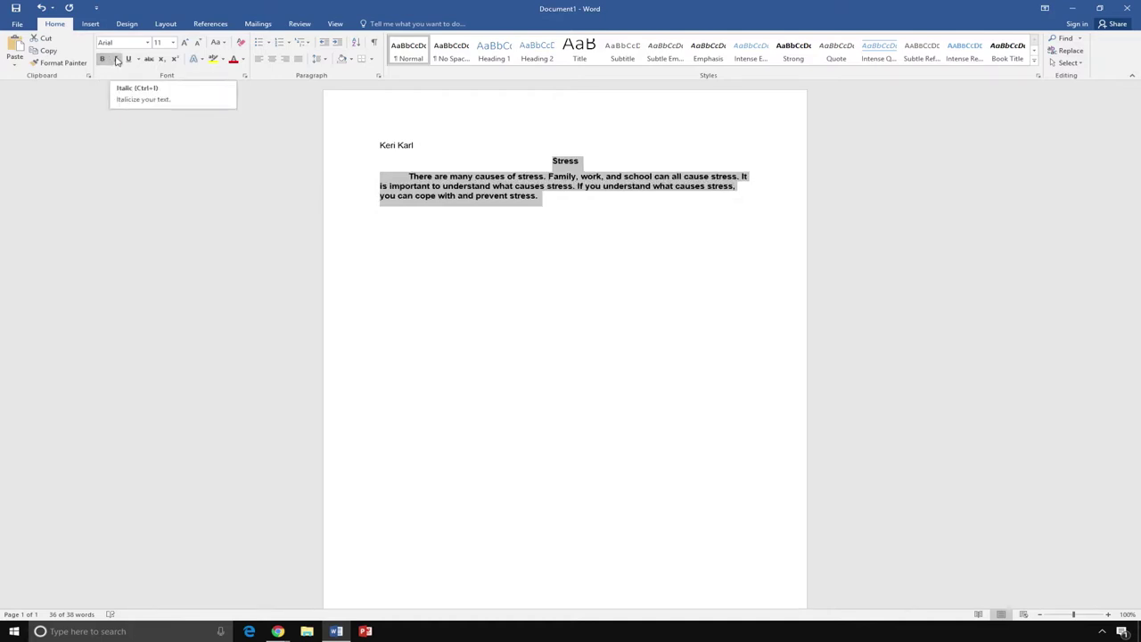
left_click(116, 60)
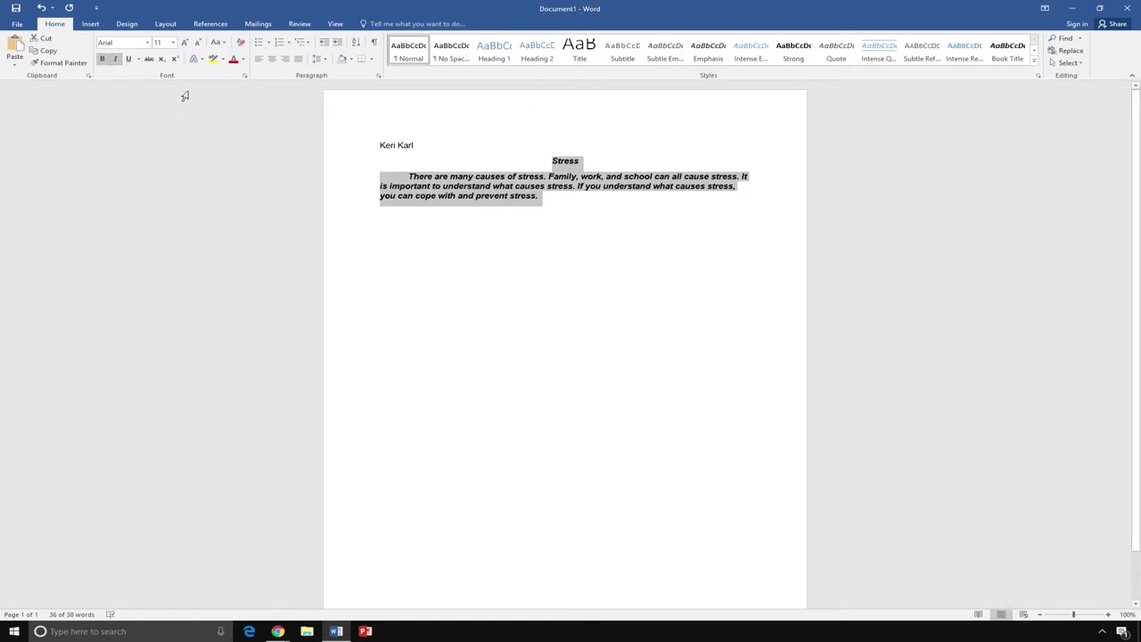
left_click(130, 61)
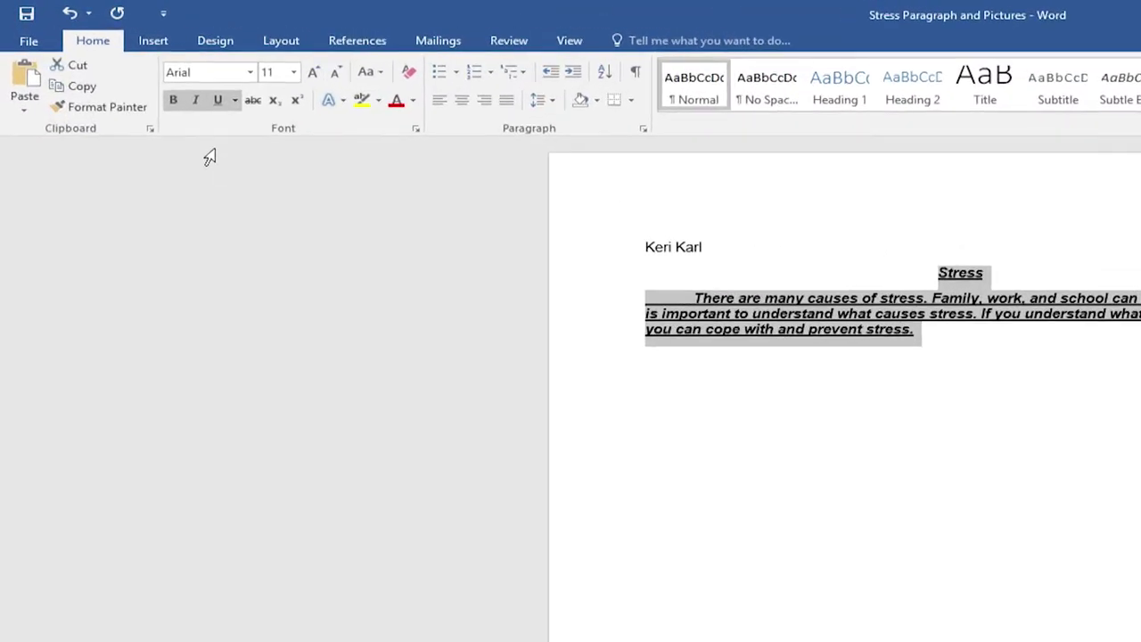
left_click(115, 59)
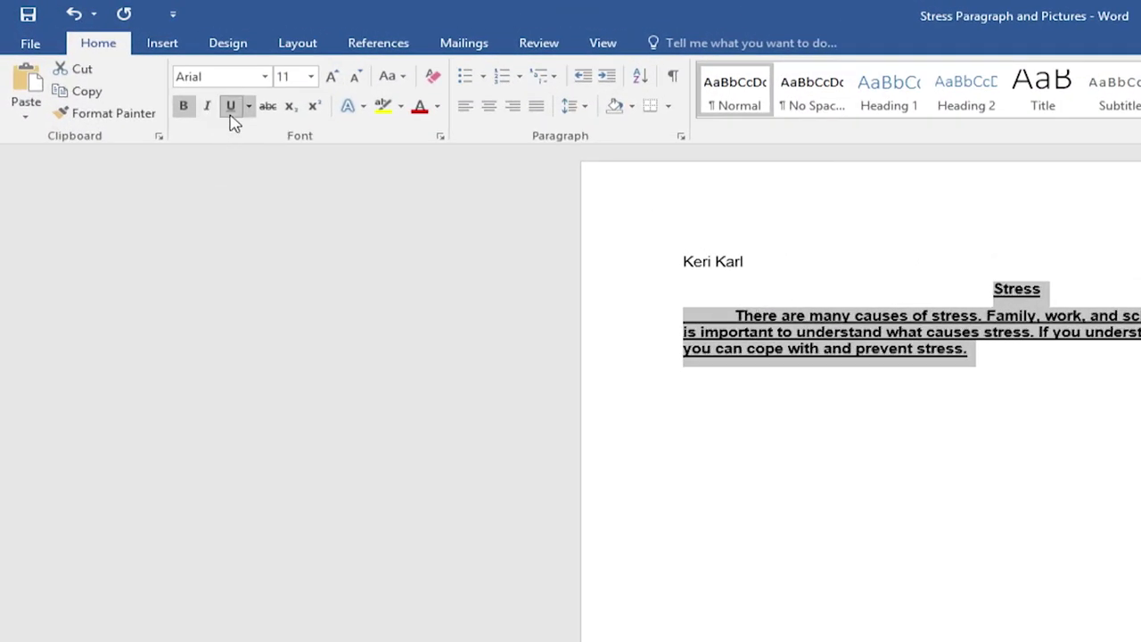
left_click(231, 107)
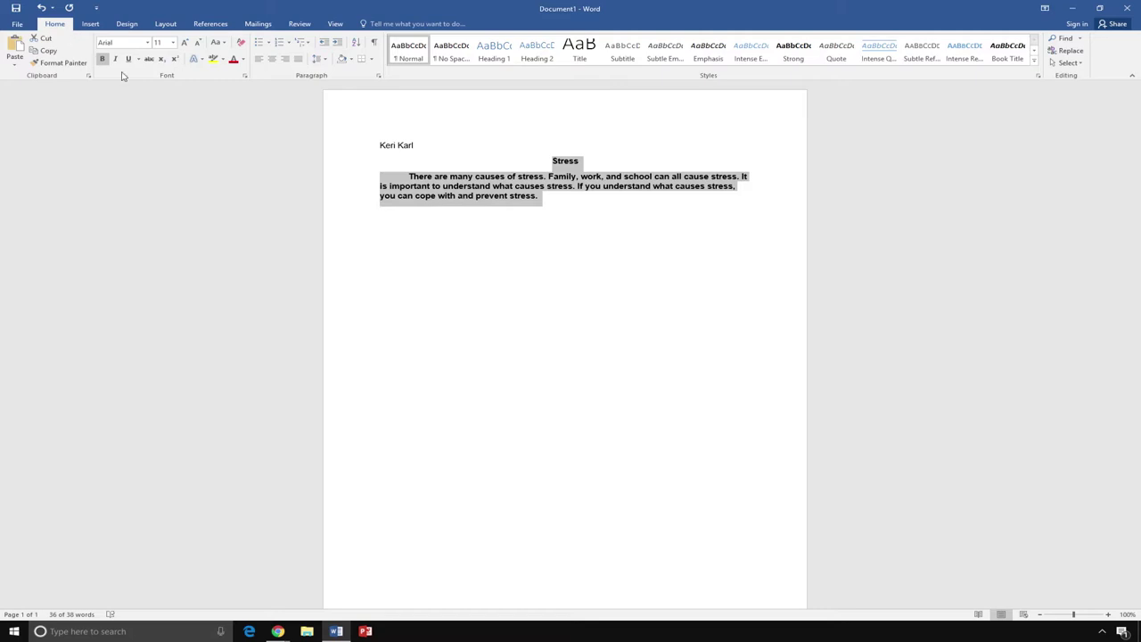
Step: Set the title and paragraph to 2.0 line spacing and add an empty line after the paragraph
left_click(323, 59)
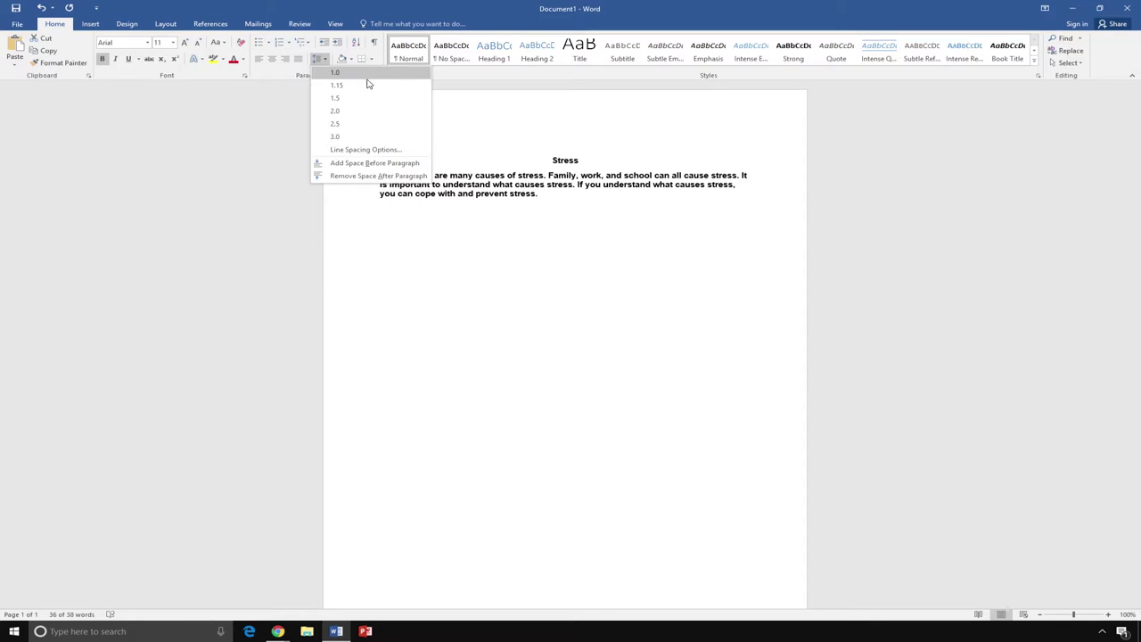
left_click(363, 111)
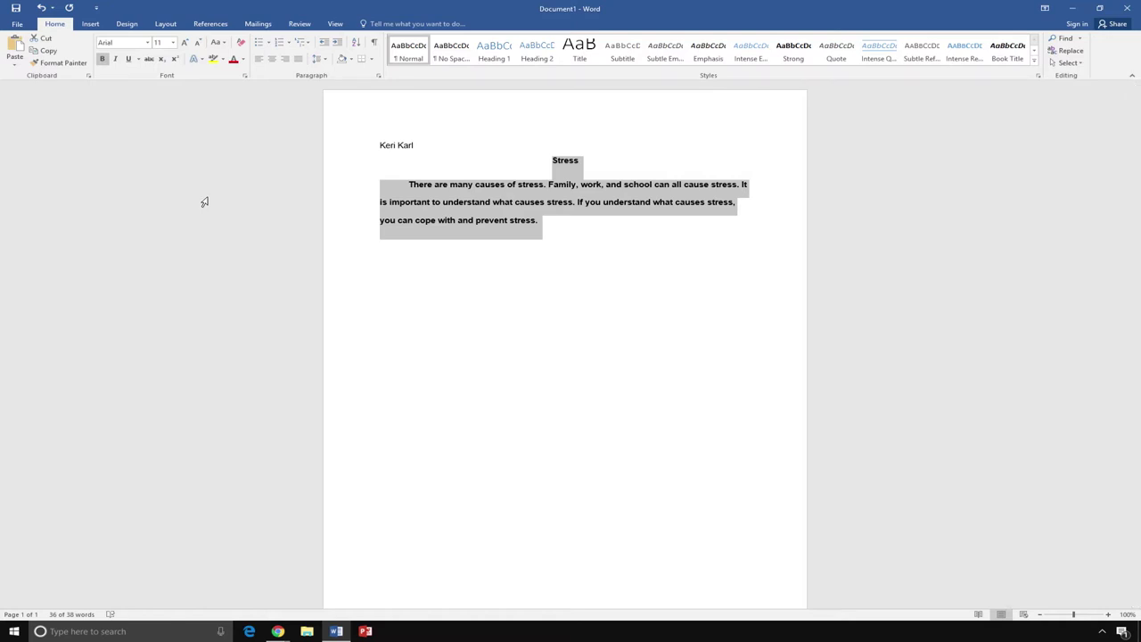
left_click(546, 234)
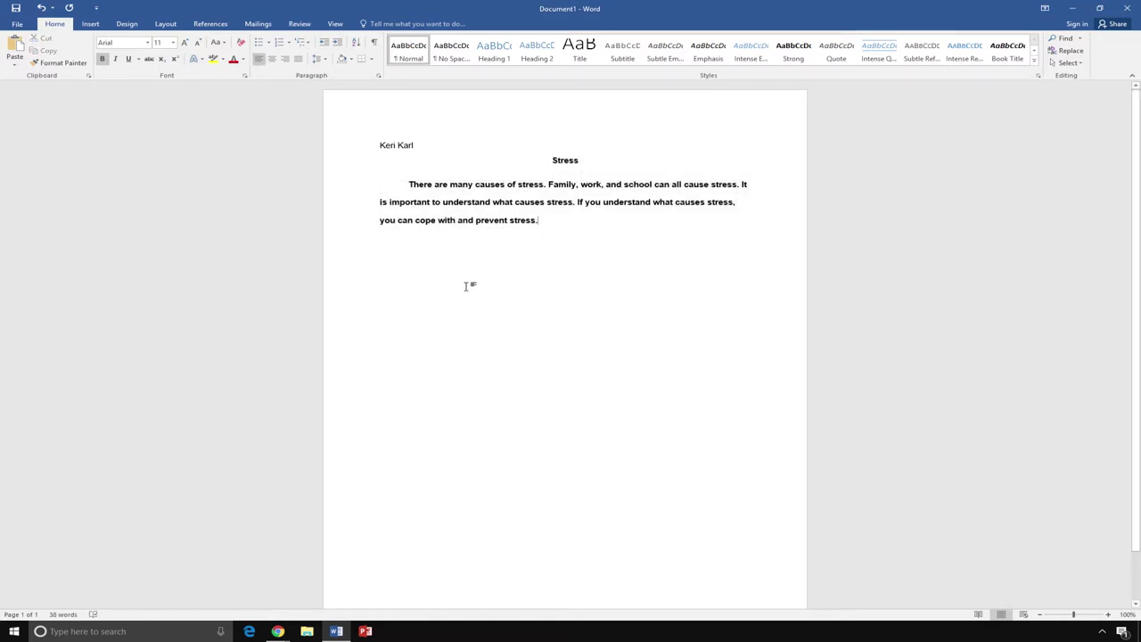
key("Return")
Step: Insert the picture people-1492052_960_720 from Sample Pictures below the paragraph
left_click(98, 27)
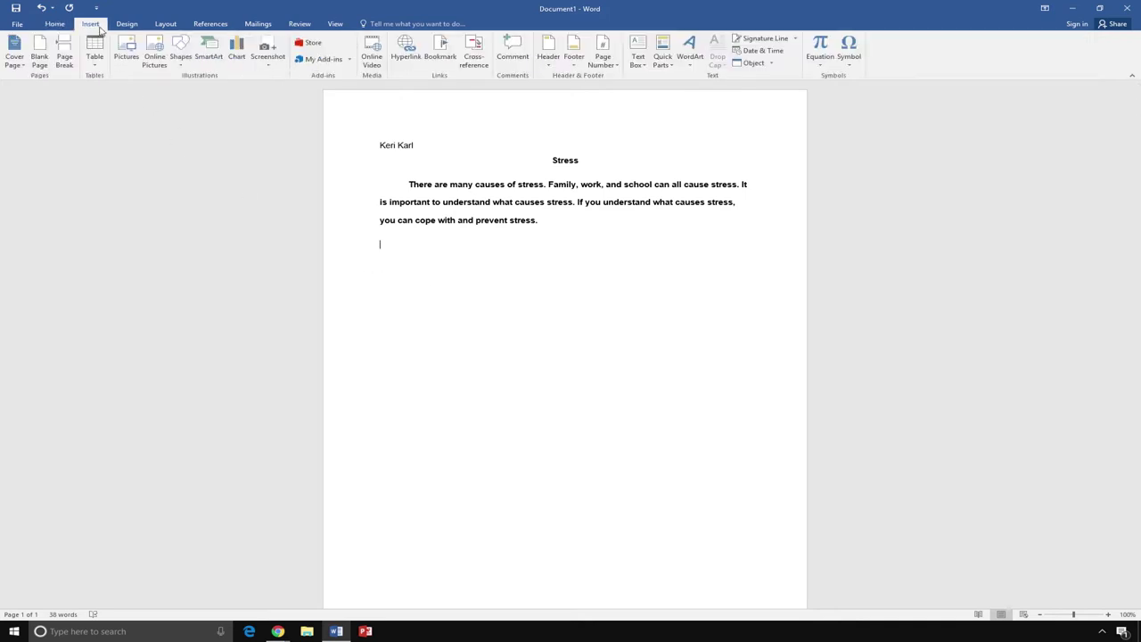
left_click(126, 49)
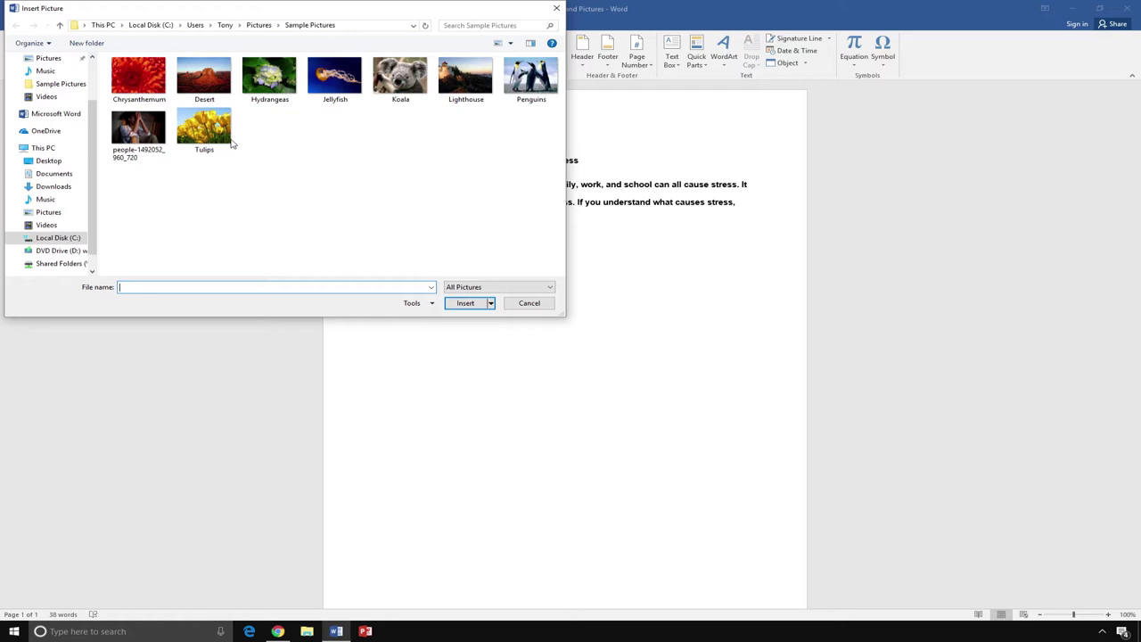
left_click(156, 141)
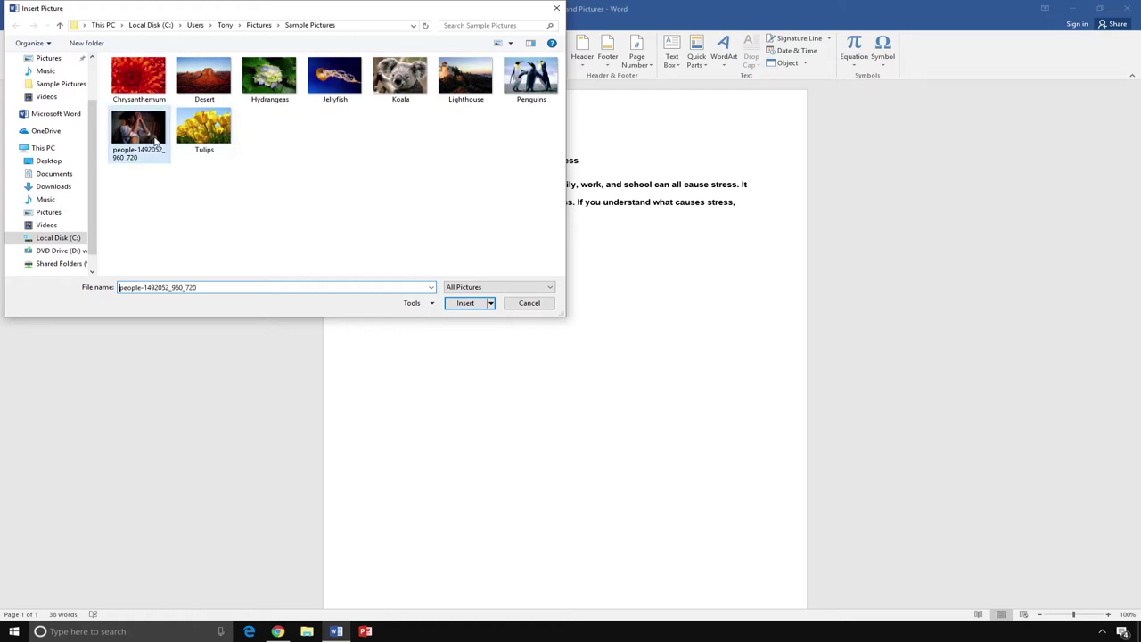
left_click(479, 308)
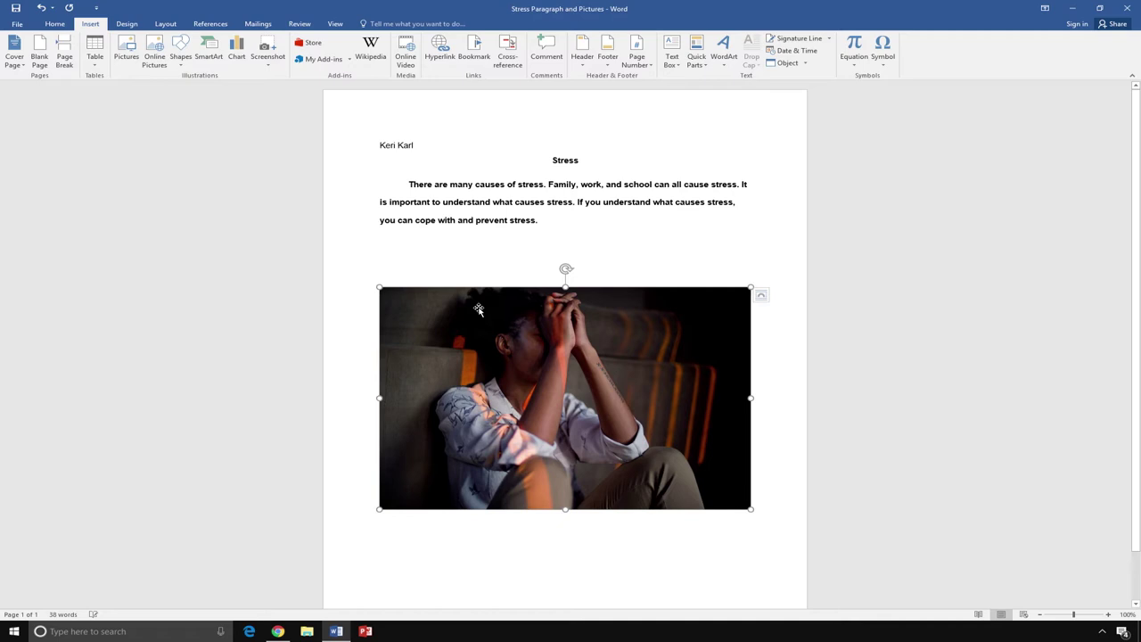
Step: Shrink the photo and drag it lower so empty lines sit above it
left_click_drag(380, 287, 443, 328)
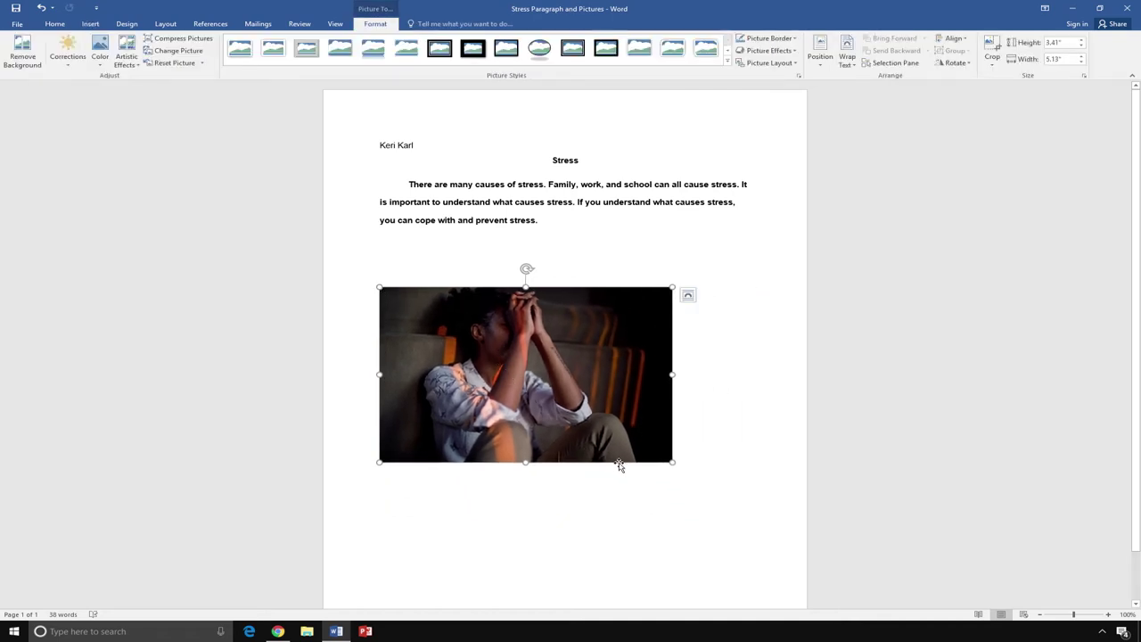
left_click_drag(620, 466, 643, 513)
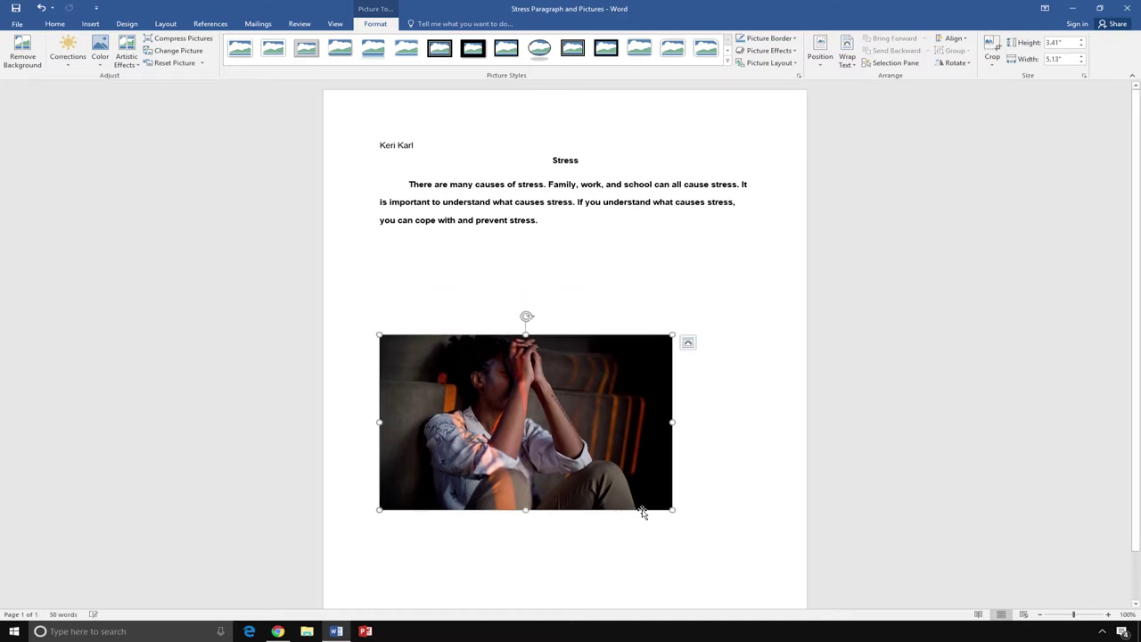
left_click(286, 444)
left_click(416, 289)
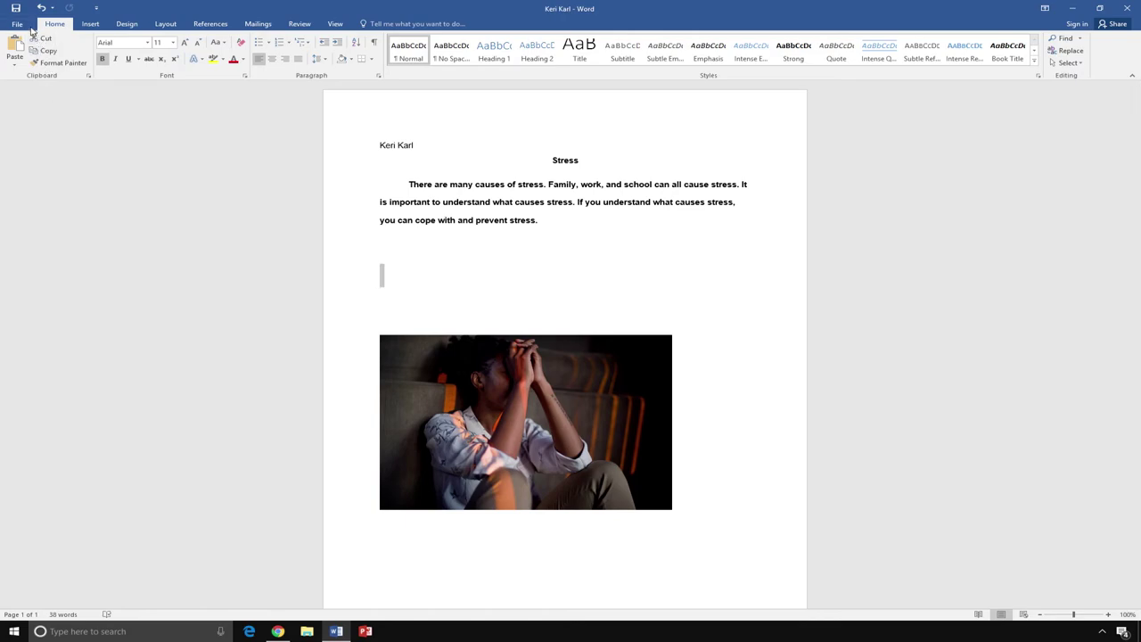
Step: Save the document as a Word Document on the Desktop, keeping the suggested name
left_click(18, 24)
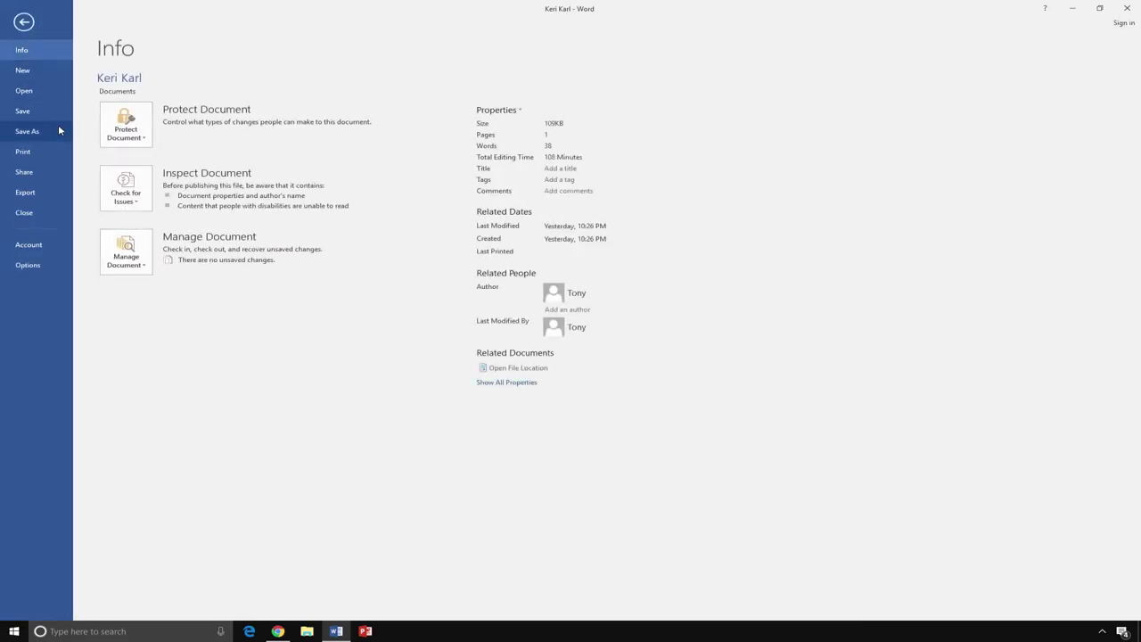
left_click(27, 132)
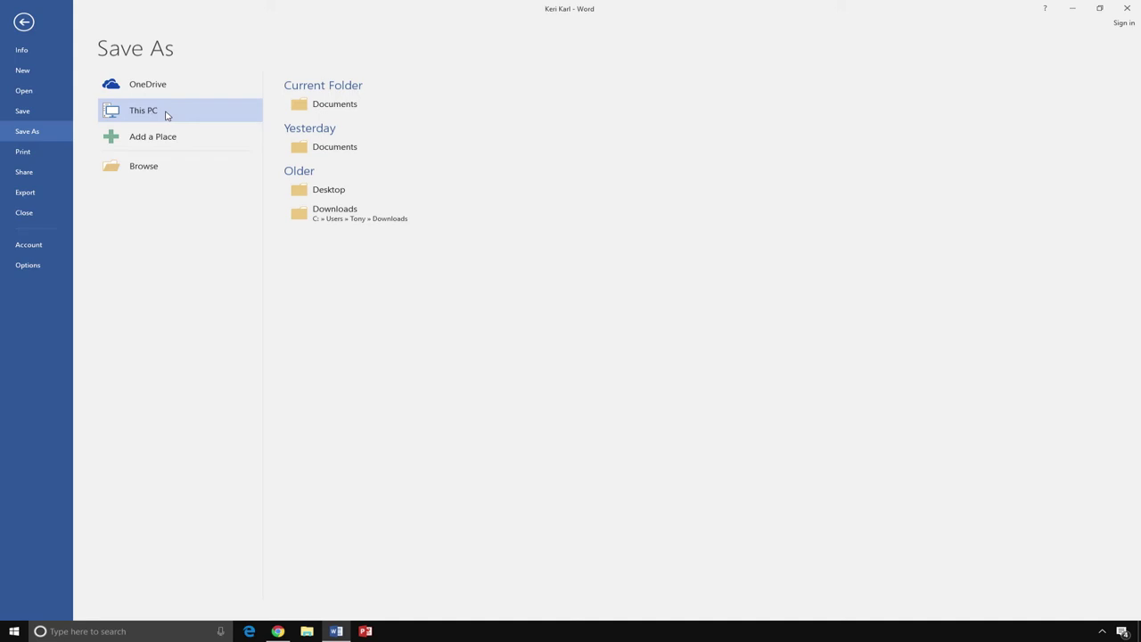
left_click(380, 190)
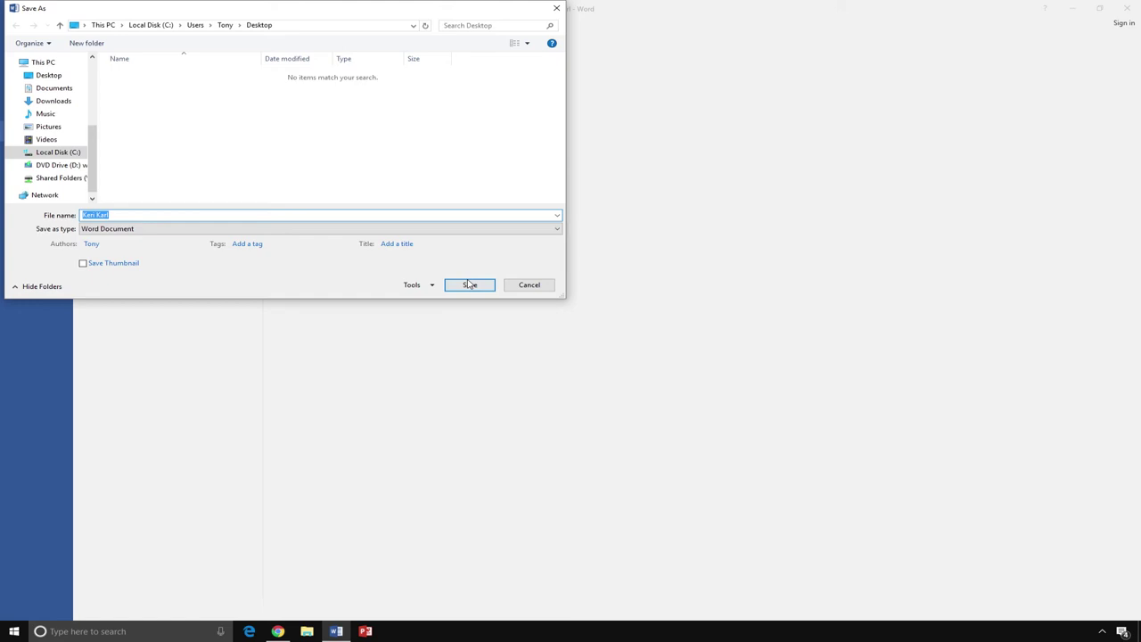
left_click(470, 284)
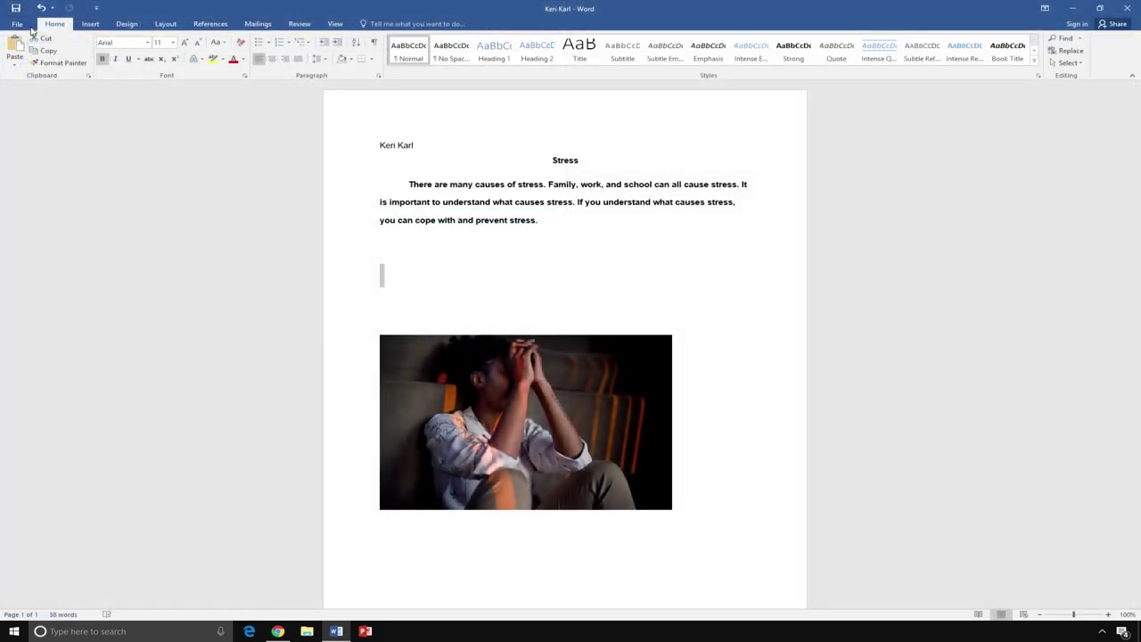
Step: Save a copy of the document to the Desktop named 'Stress Paragraph and Pictures'
left_click(17, 24)
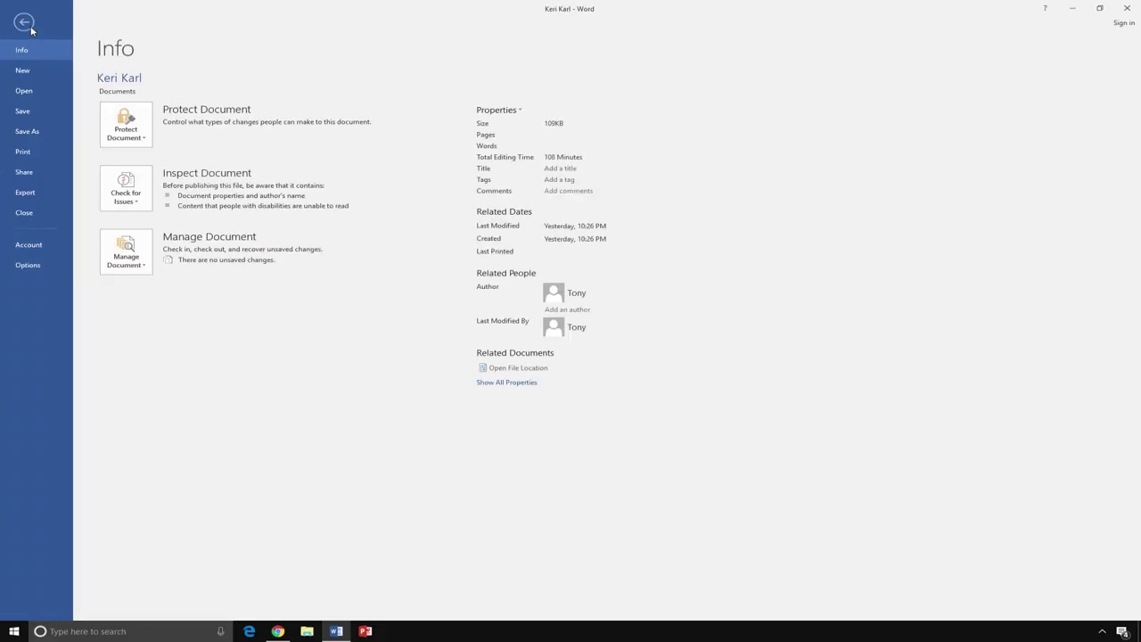
left_click(58, 126)
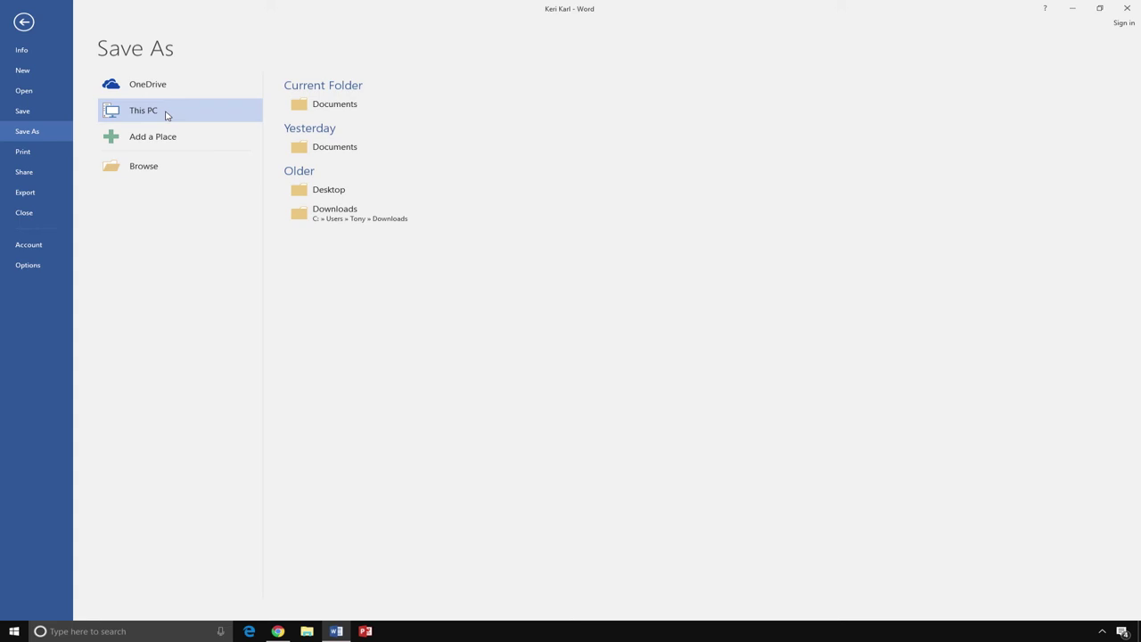
left_click(379, 194)
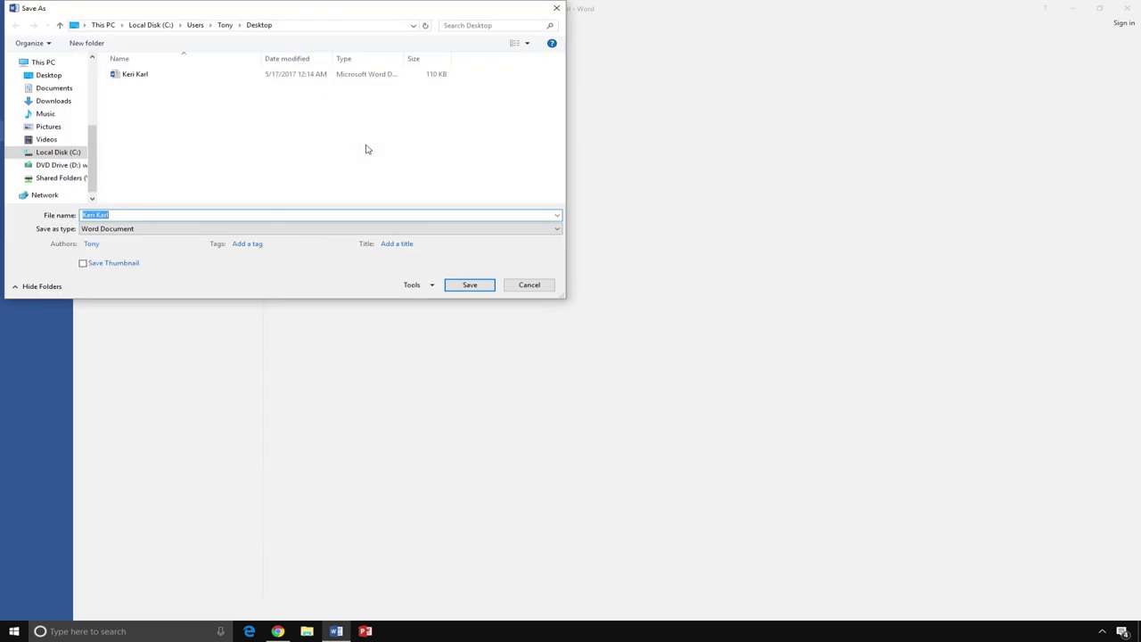
type("Stress Paragraph and Pictures")
left_click(491, 284)
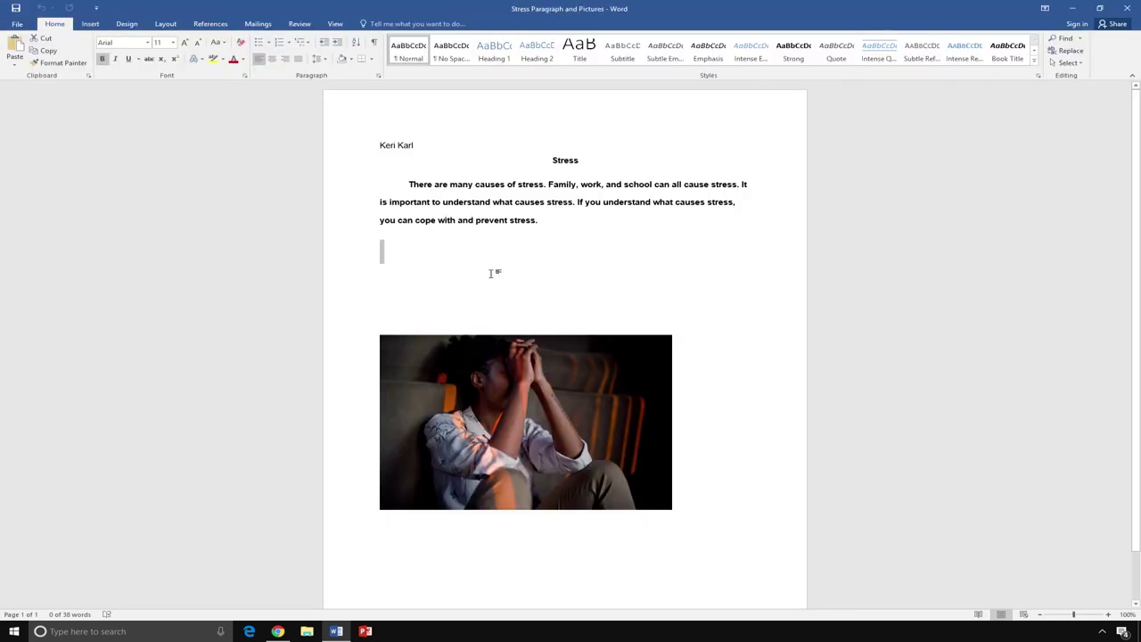